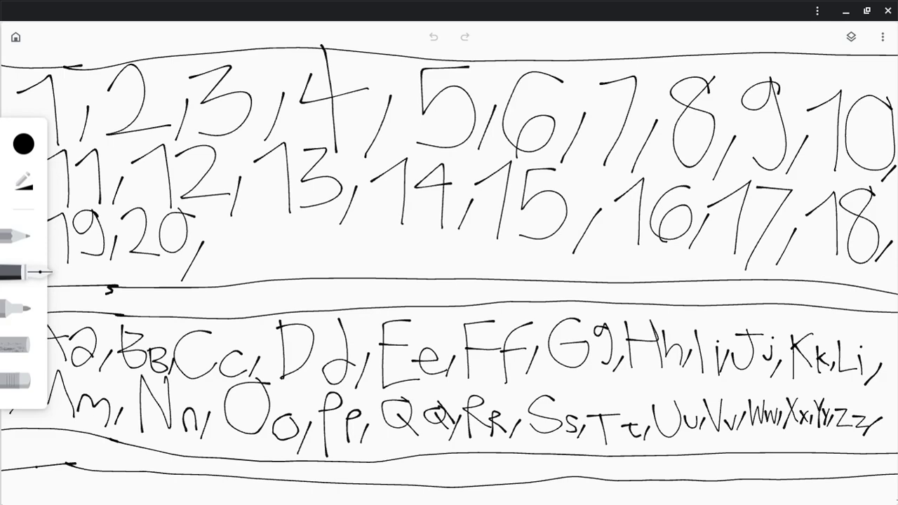
scroll(140, 105, "up", 8)
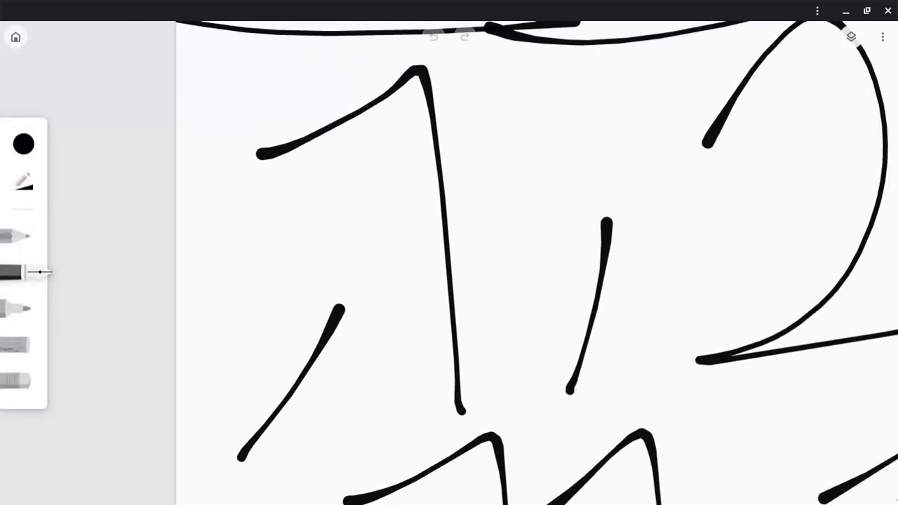
Step: Pan the close-up along the numbers, from 1 through about 18
left_click_drag(561, 210, 386, 245)
left_click_drag(631, 245, 210, 246)
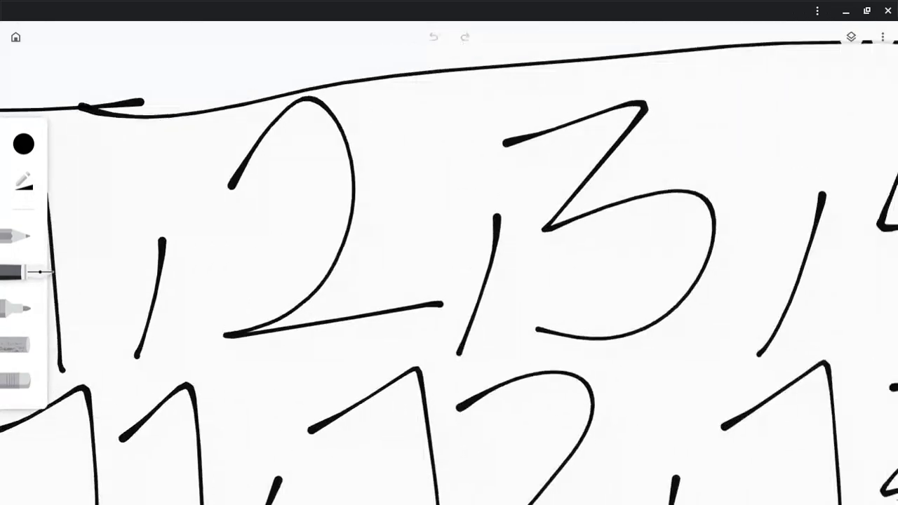
left_click_drag(701, 246, 175, 211)
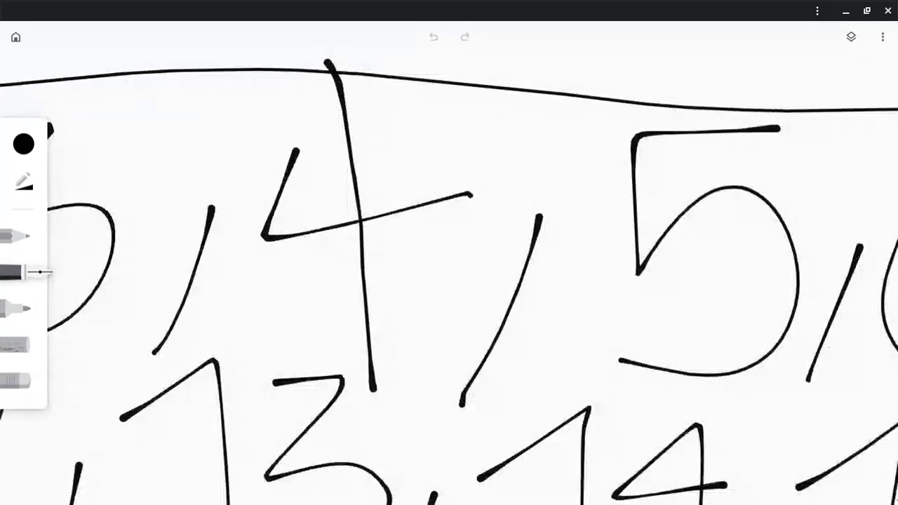
left_click_drag(702, 245, 140, 245)
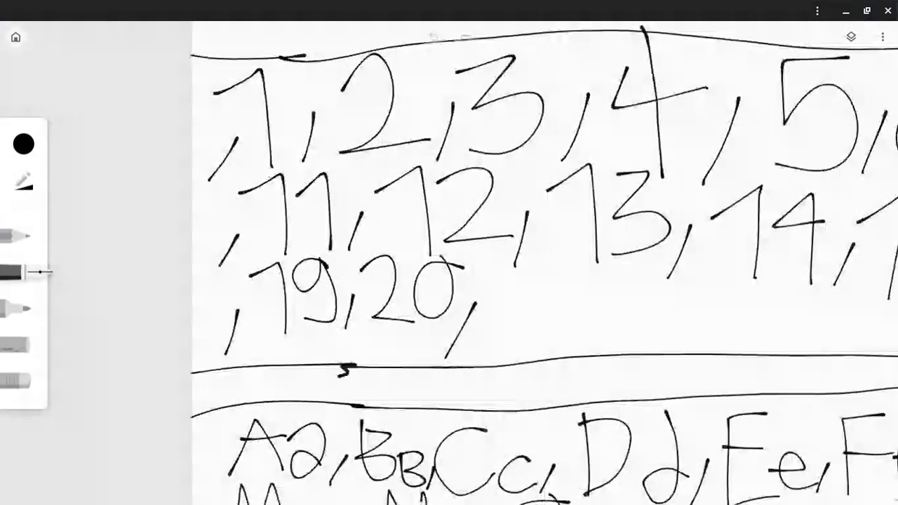
scroll(350, 281, "up", 5)
scroll(449, 252, "up", 4)
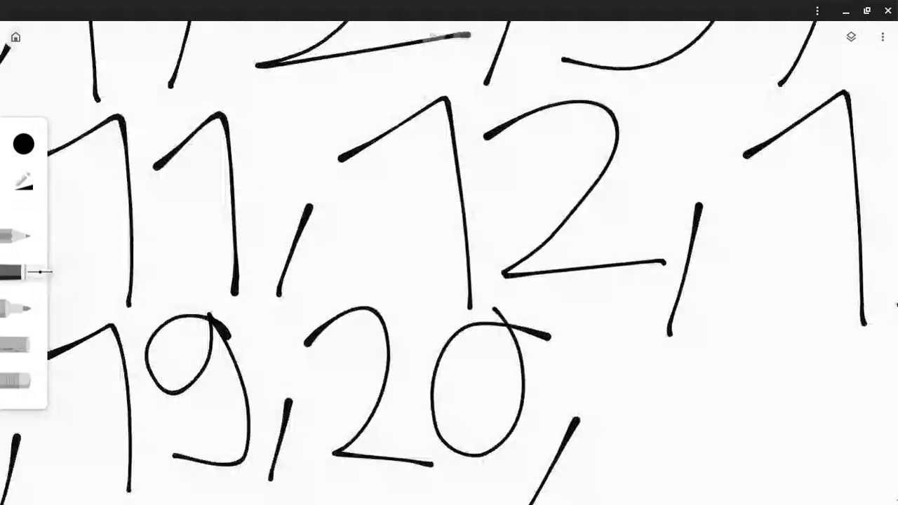
left_click_drag(632, 246, 281, 245)
left_click_drag(701, 280, 211, 266)
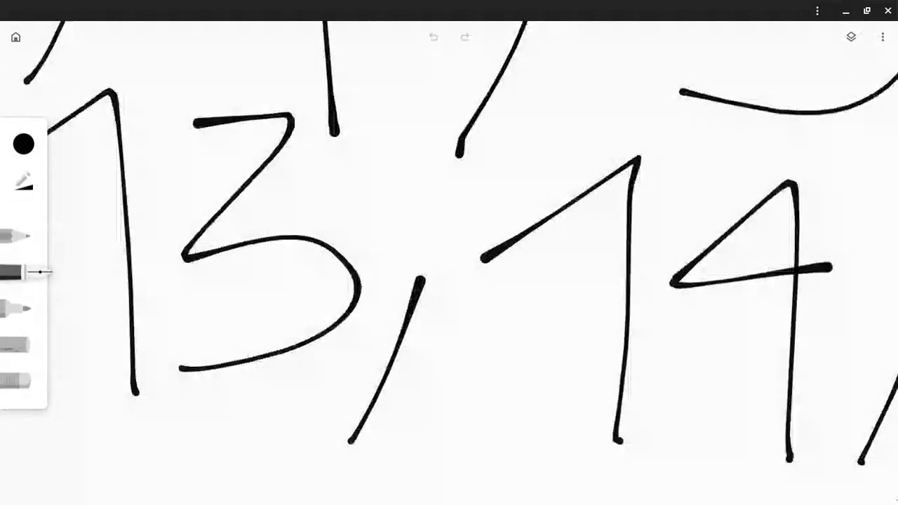
scroll(448, 253, "down", 3)
left_click_drag(632, 246, 280, 245)
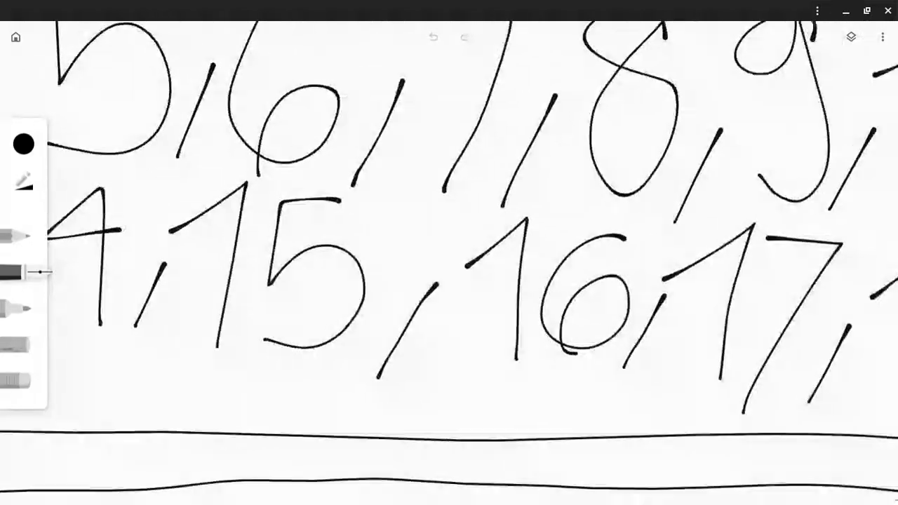
scroll(449, 253, "down", 3)
Step: Pull back to the full page, reopen the numbers drawing, and show recent captures
left_click_drag(421, 246, 351, 245)
scroll(449, 252, "down", 5)
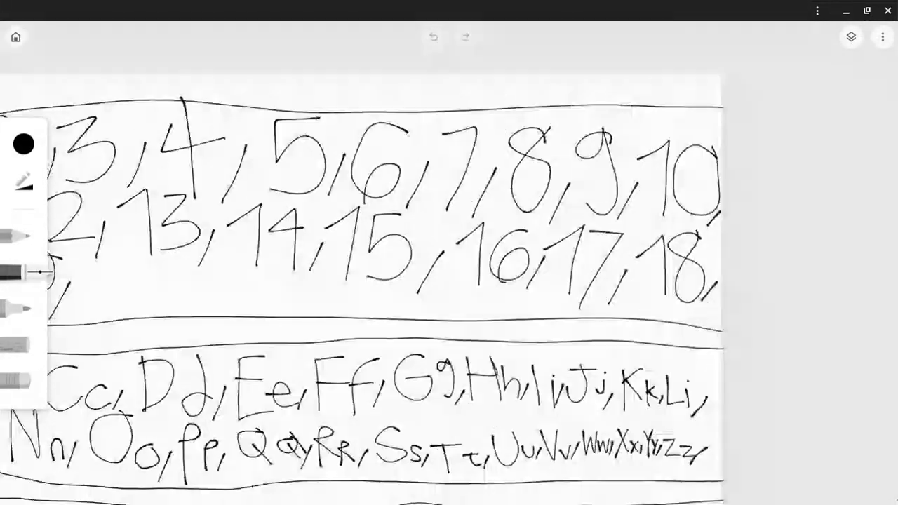
scroll(449, 253, "down", 3)
left_click_drag(491, 245, 631, 245)
scroll(561, 210, "up", 4)
scroll(561, 210, "up", 4)
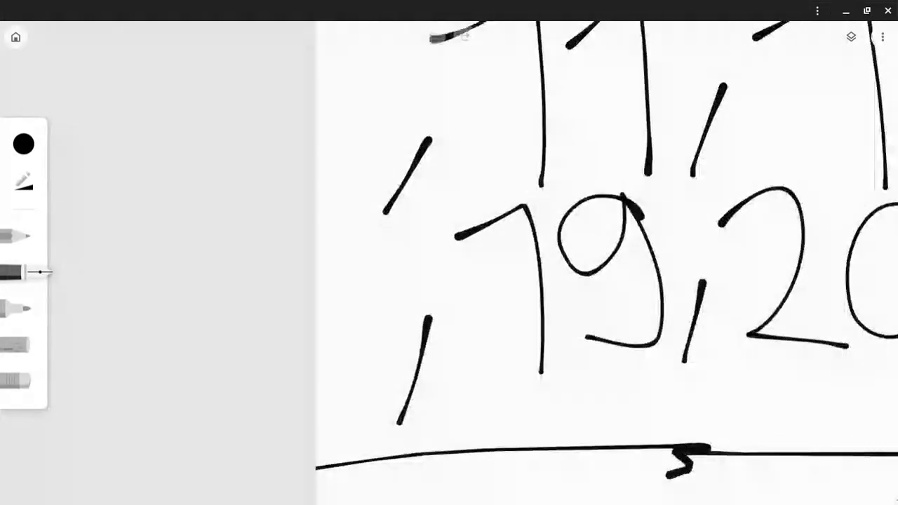
scroll(561, 211, "up", 3)
scroll(561, 211, "up", 2)
scroll(449, 252, "down", 2)
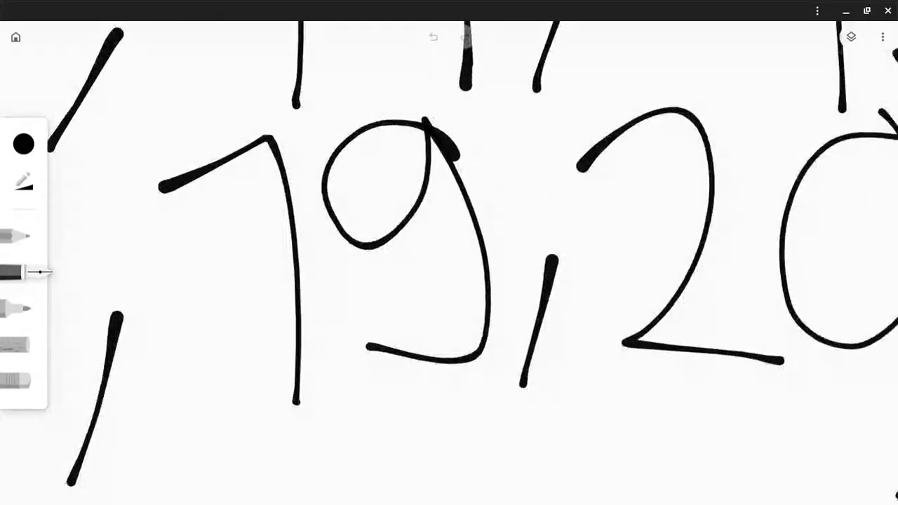
scroll(449, 253, "down", 2)
scroll(449, 253, "down", 4)
scroll(281, 315, "down", 1)
scroll(280, 316, "up", 3)
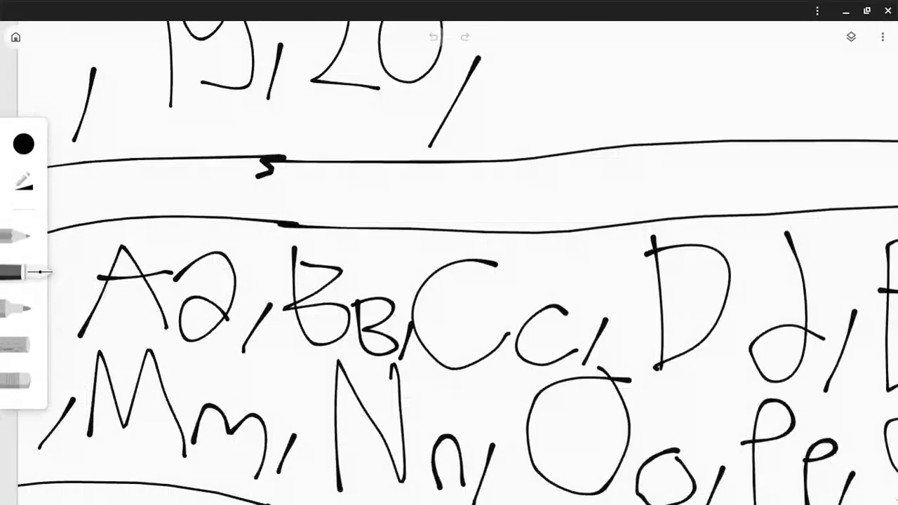
scroll(280, 316, "up", 3)
scroll(280, 315, "up", 3)
scroll(449, 252, "down", 3)
scroll(449, 253, "right", 3)
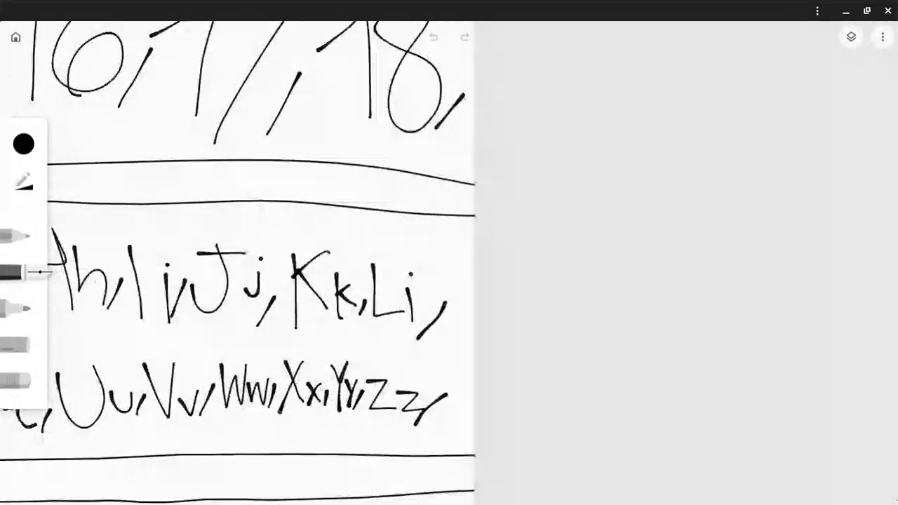
scroll(449, 253, "down", 3)
scroll(449, 252, "down", 2)
scroll(449, 252, "up", 3)
scroll(449, 252, "up", 3)
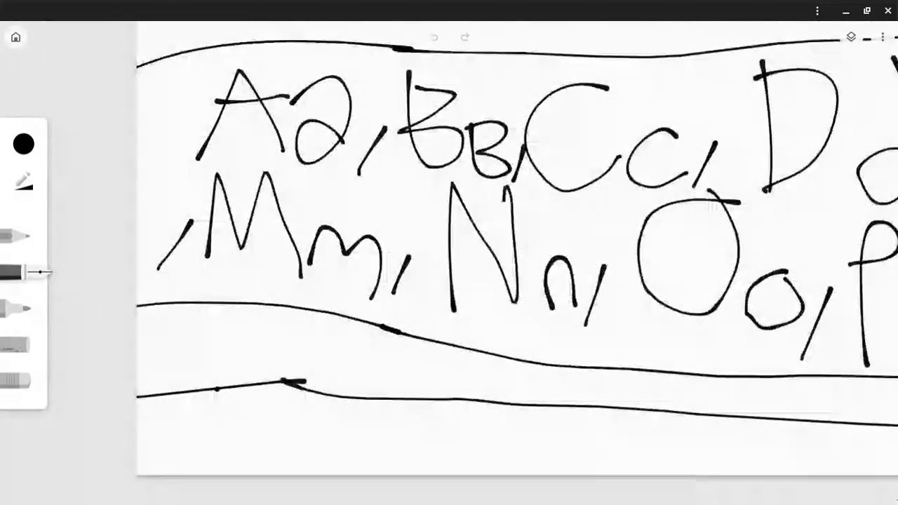
scroll(449, 253, "up", 3)
scroll(449, 253, "up", 2)
scroll(449, 253, "right", 3)
scroll(449, 253, "right", 3)
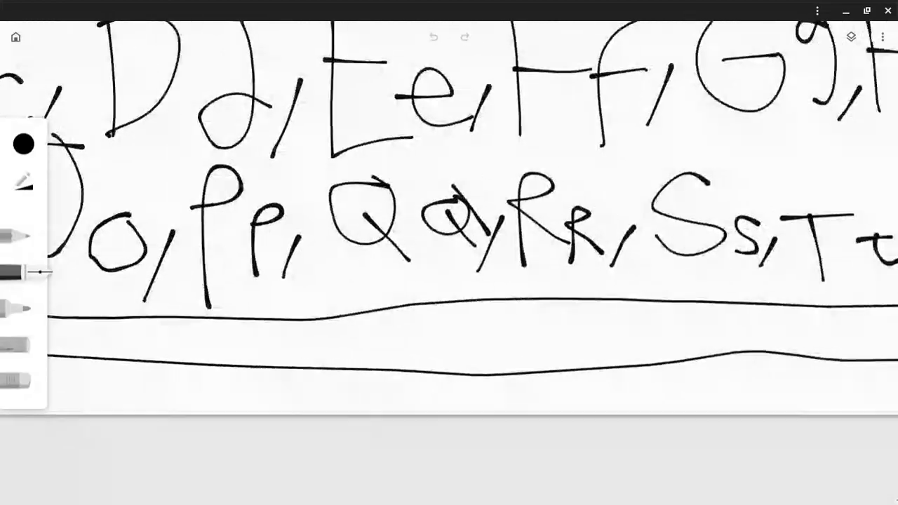
scroll(449, 253, "right", 2)
scroll(449, 252, "right", 2)
scroll(449, 252, "right", 3)
scroll(449, 252, "right", 3)
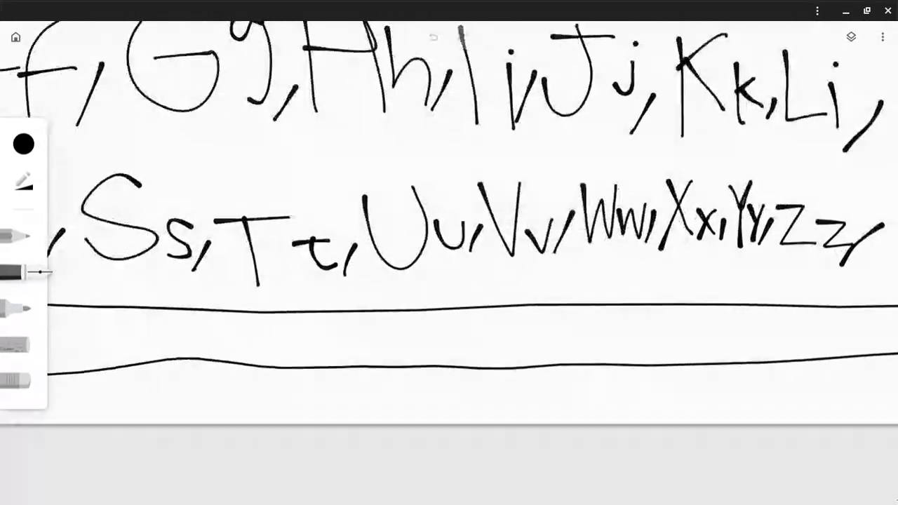
scroll(449, 253, "right", 2)
scroll(449, 253, "right", 2)
scroll(449, 253, "right", 3)
scroll(449, 252, "right", 2)
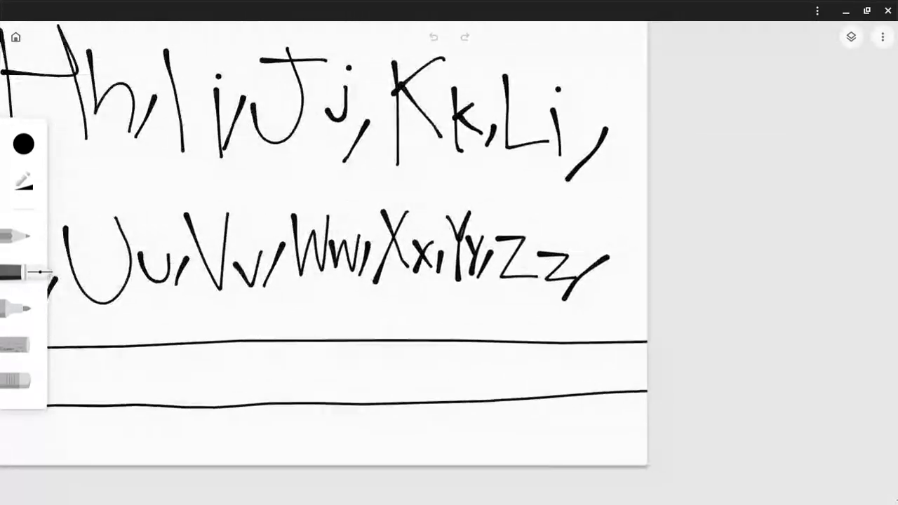
scroll(449, 253, "right", 2)
scroll(449, 253, "right", 2)
scroll(449, 252, "down", 3)
scroll(449, 252, "down", 1)
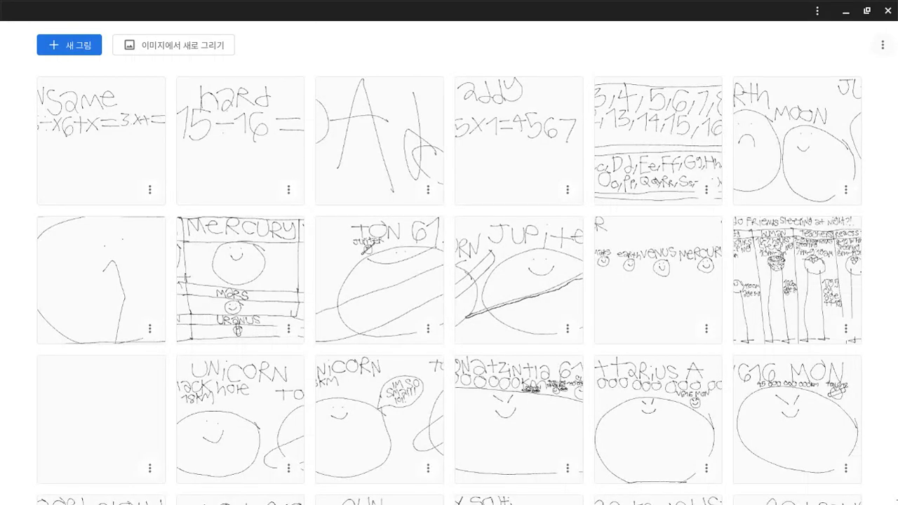
left_click(658, 140)
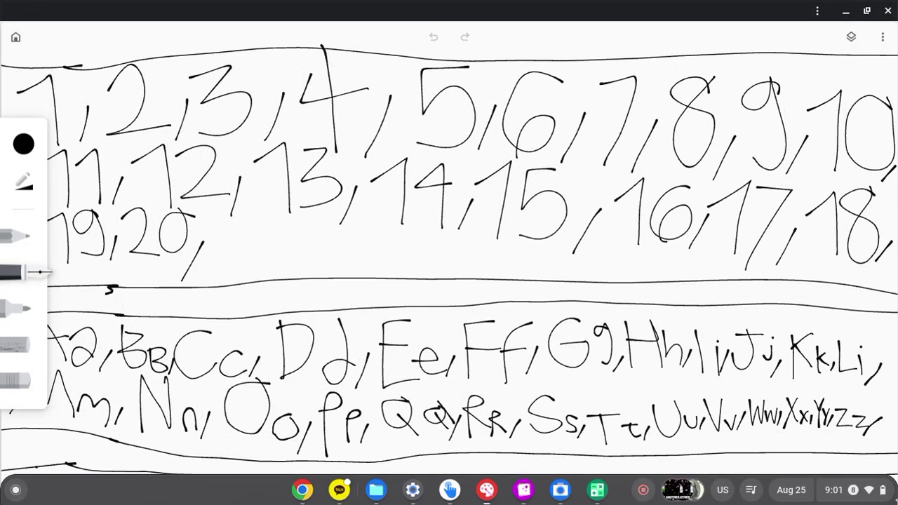
left_click(682, 486)
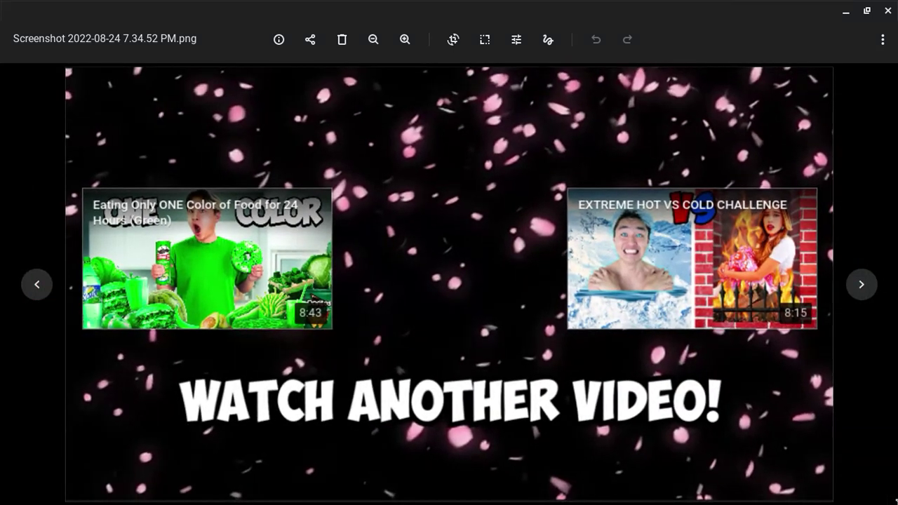
Step: Browse back through the banknote screenshots, rotating one and undoing it, to earlier recordings
key("Left")
key("Left")
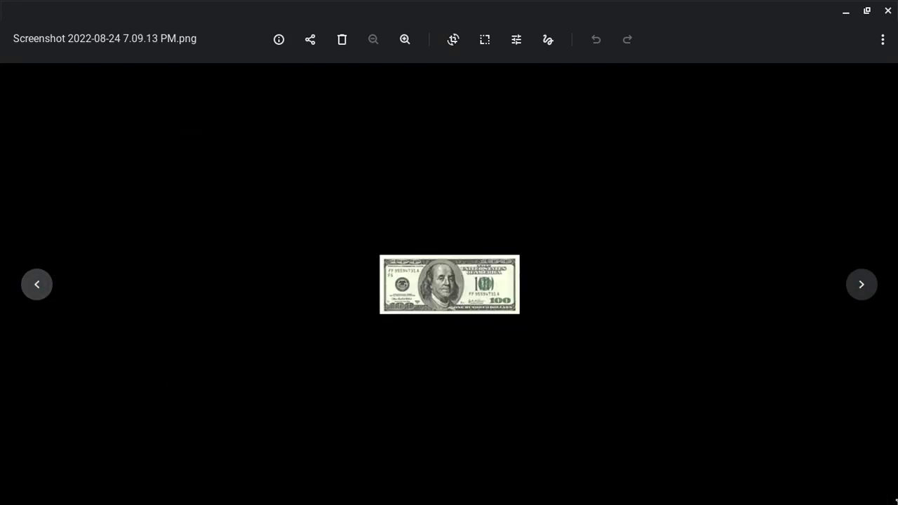
key("ctrl+shift+r")
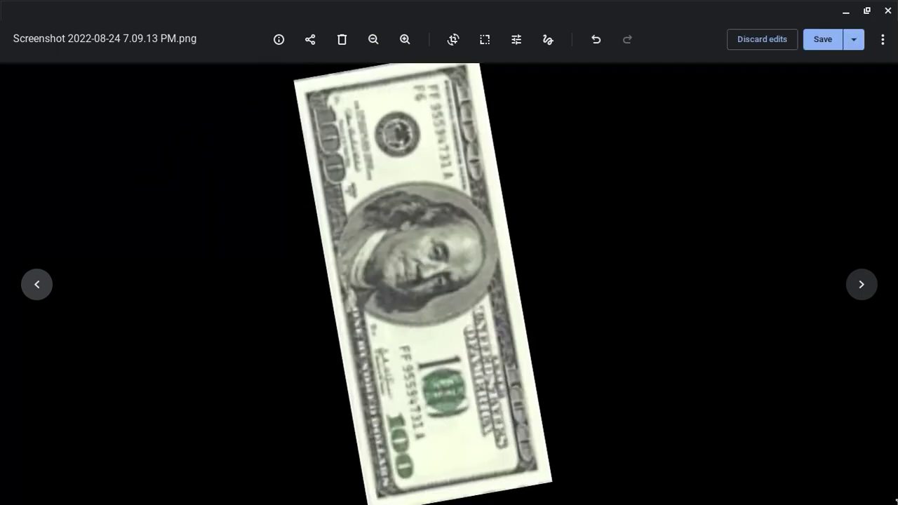
key("ctrl+shift+l")
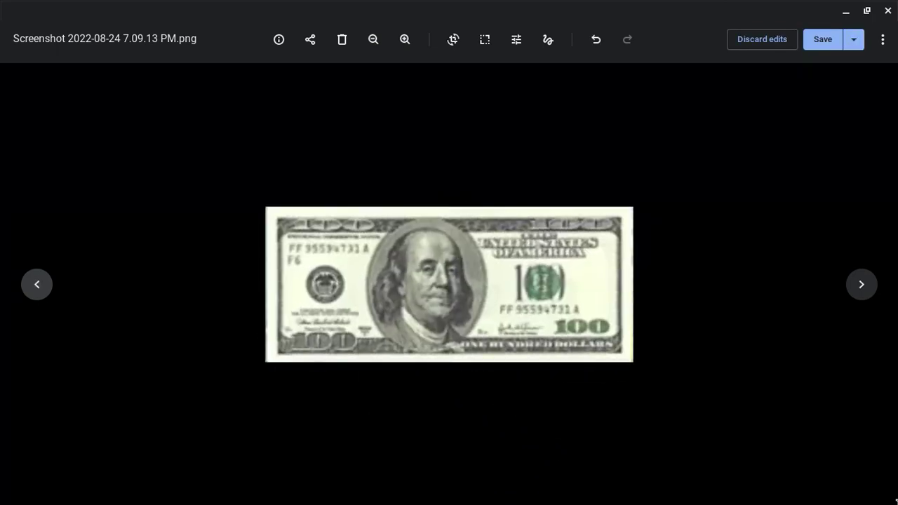
key("ctrl+z")
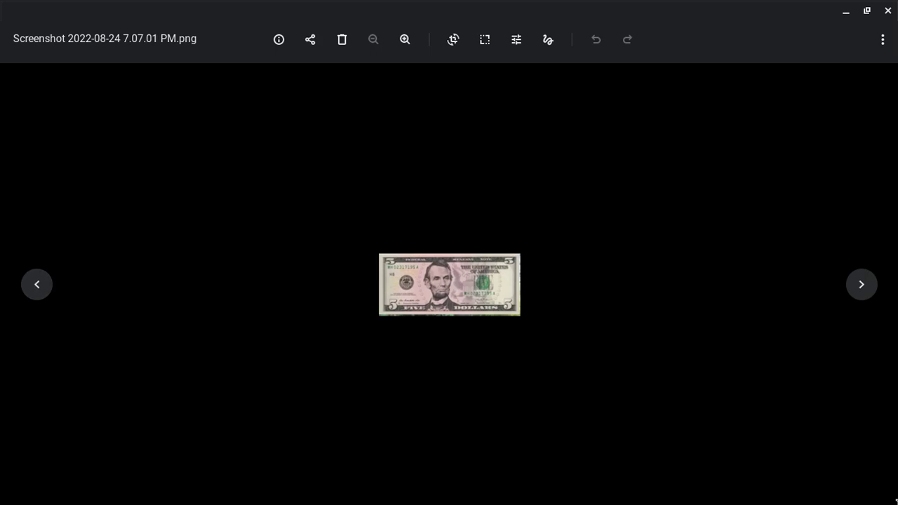
key("Left")
key("Left")
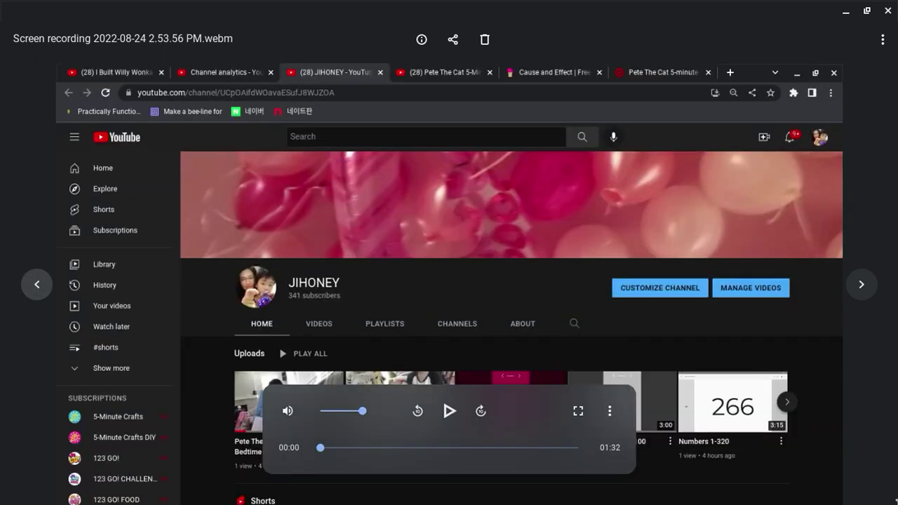
key("Left")
key("Left")
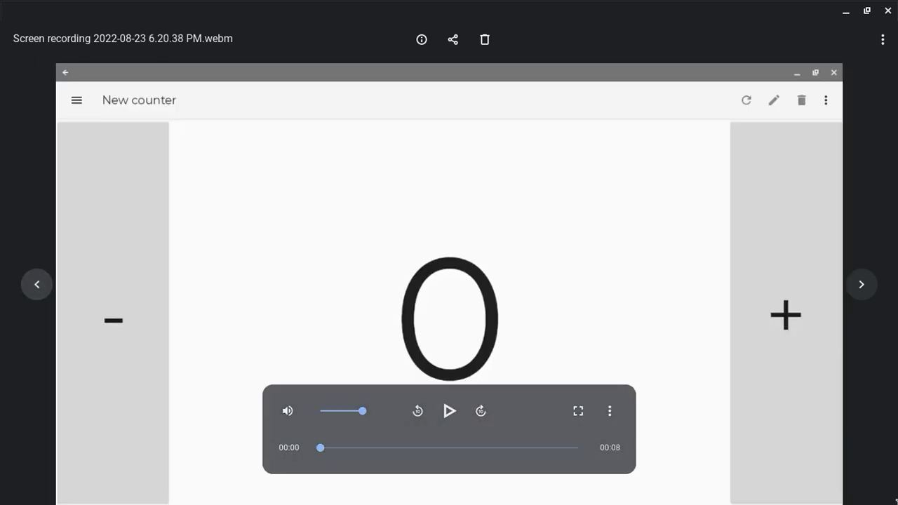
Step: Take a full-screen screenshot of the counter recording and open it from the capture popup
left_click(852, 490)
left_click(688, 319)
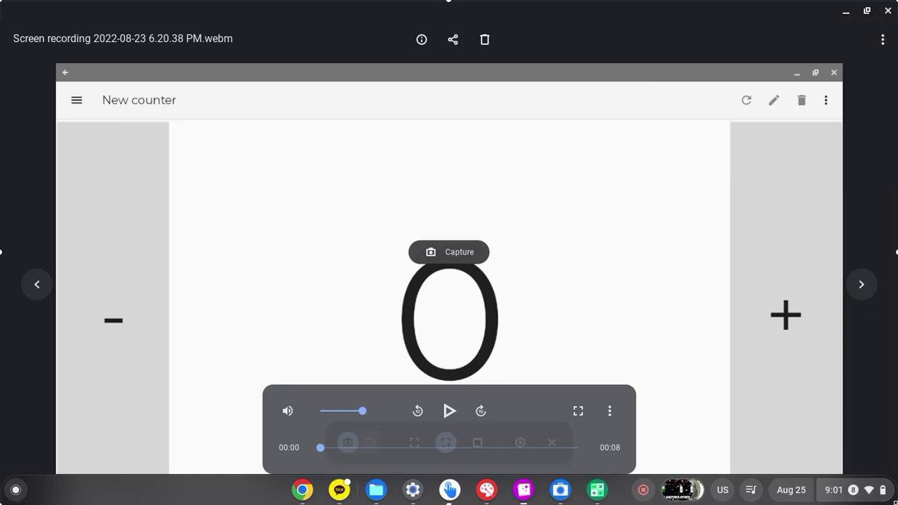
key("Return")
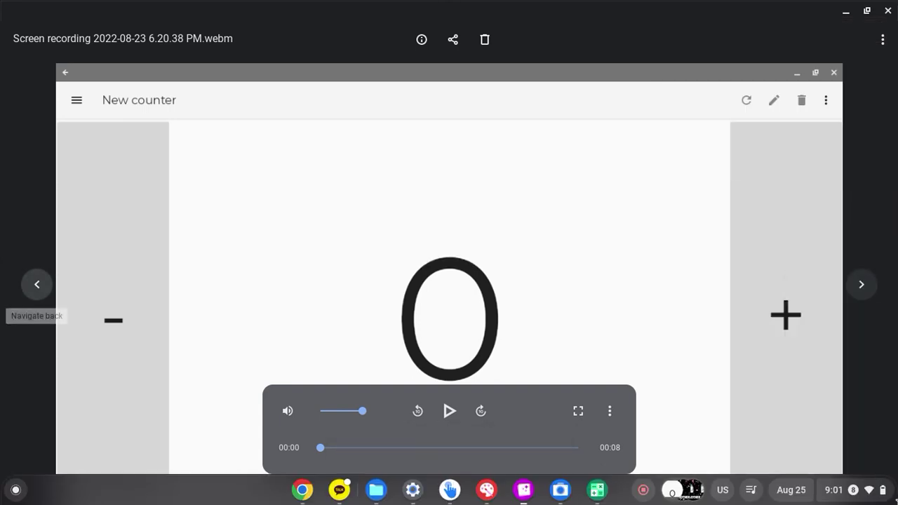
left_click(688, 490)
left_click(698, 340)
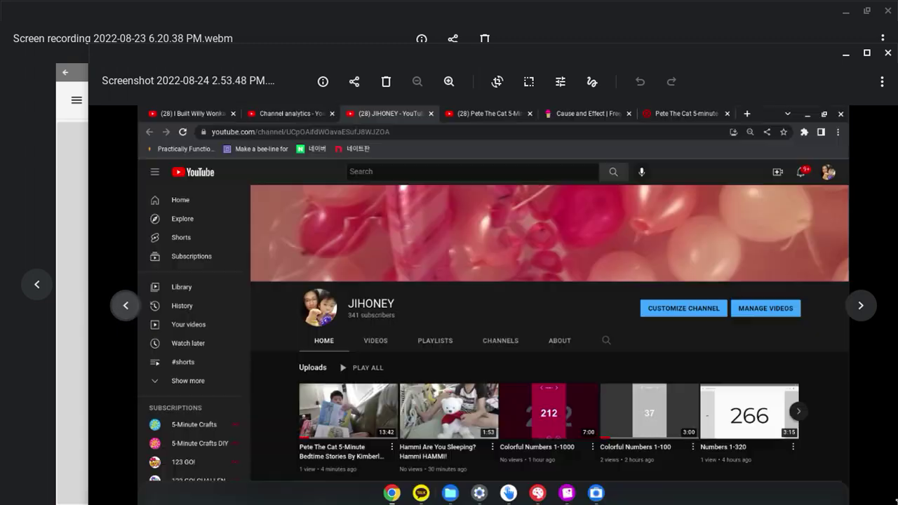
Step: Step back five items to canvas (5).png and begin editing its file name
left_click(126, 305)
left_click(126, 305)
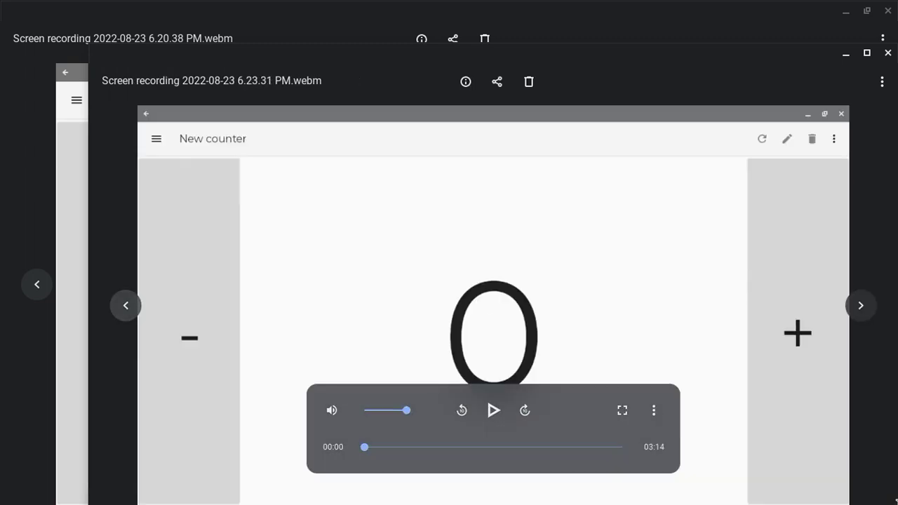
left_click(125, 306)
left_click(125, 305)
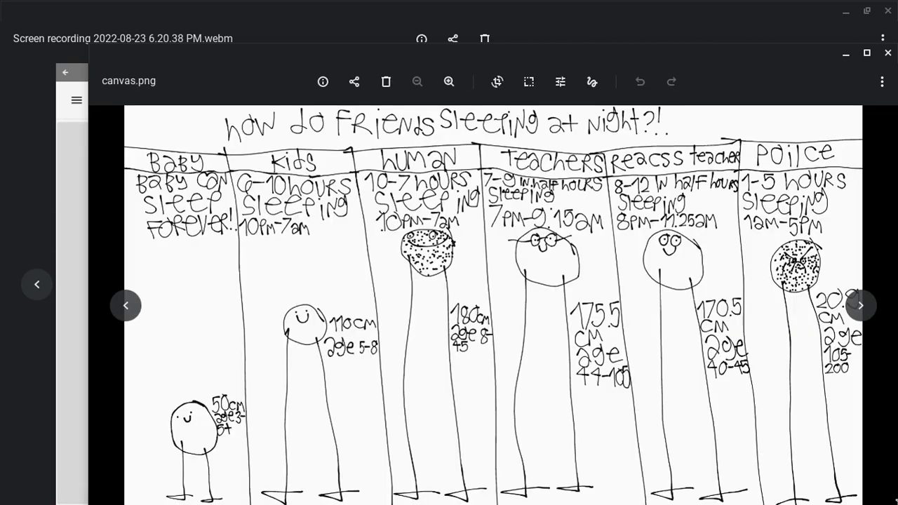
left_click(125, 305)
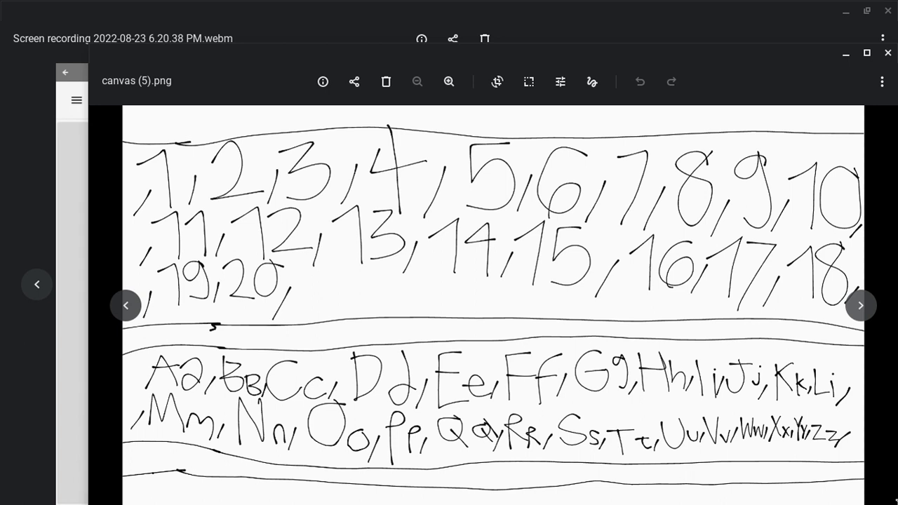
left_click(137, 81)
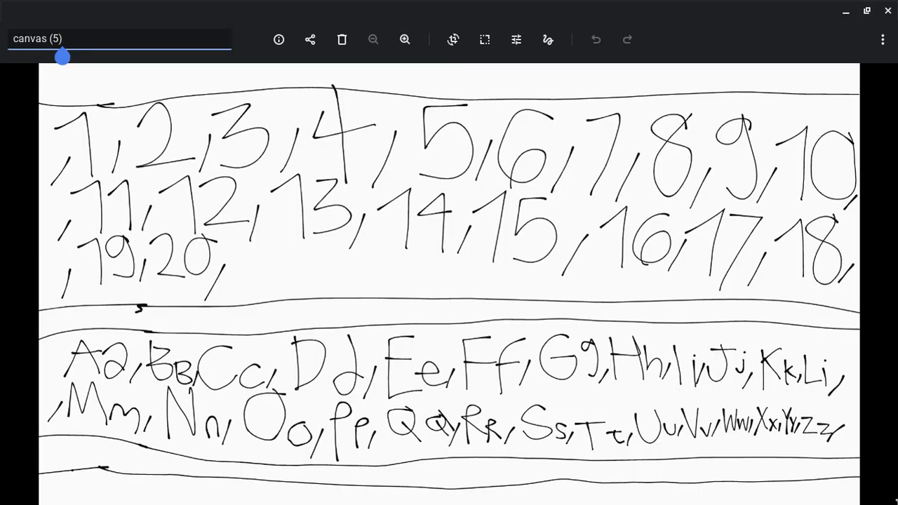
Step: Keep the name canvas (5).png, then go back past canvas (4).png to the counter recording
left_click(310, 39)
key("Escape")
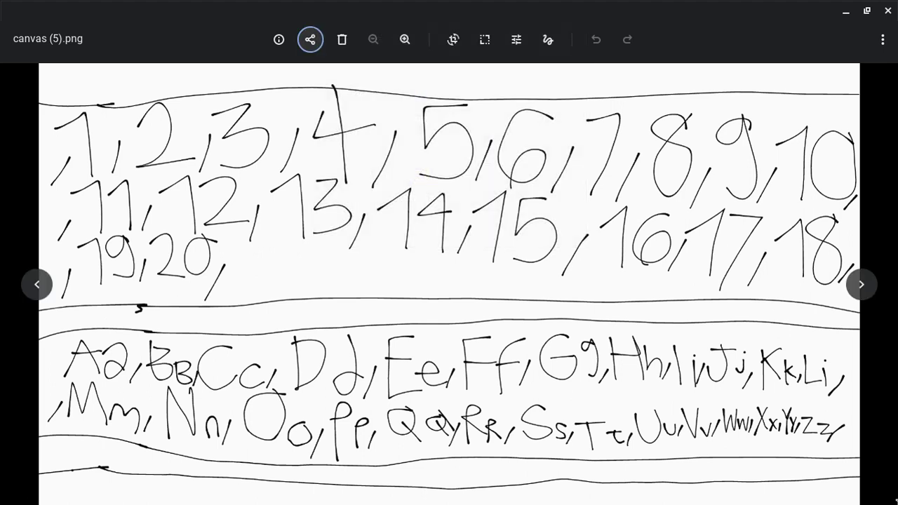
left_click(48, 39)
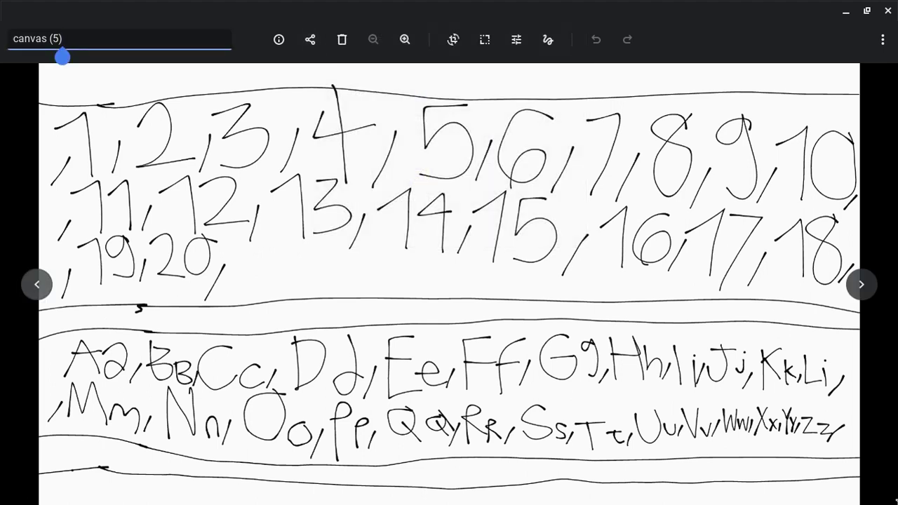
key("Return")
key("Left")
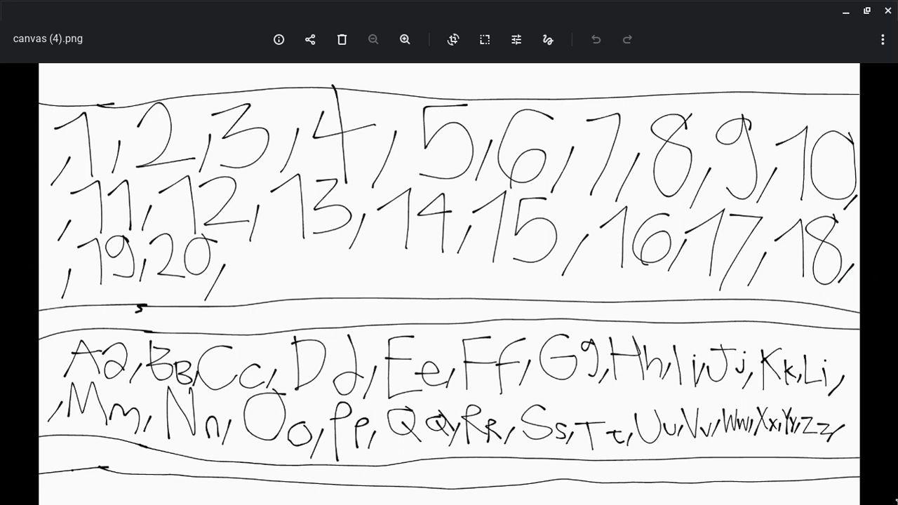
left_click(36, 284)
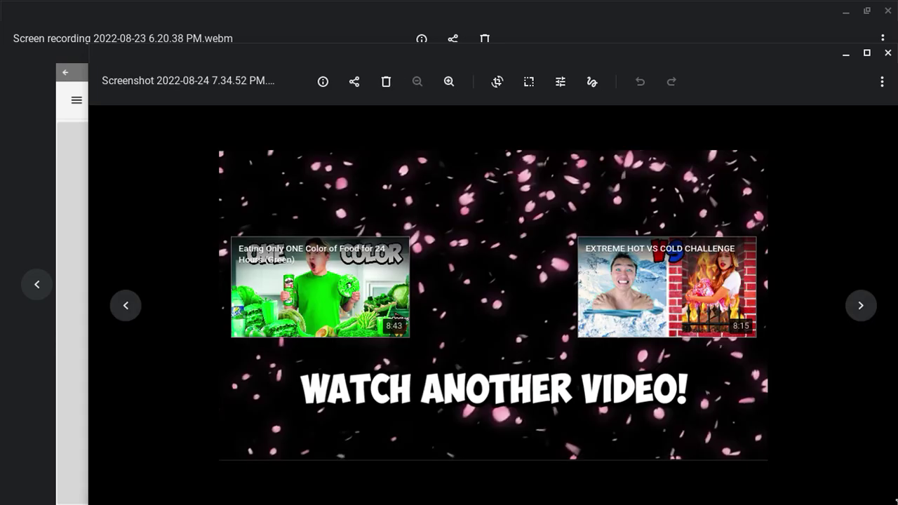
Step: Enter Annotate on the WATCH ANOTHER VIDEO! screenshot, then exit and close Gallery without saving
left_click(591, 82)
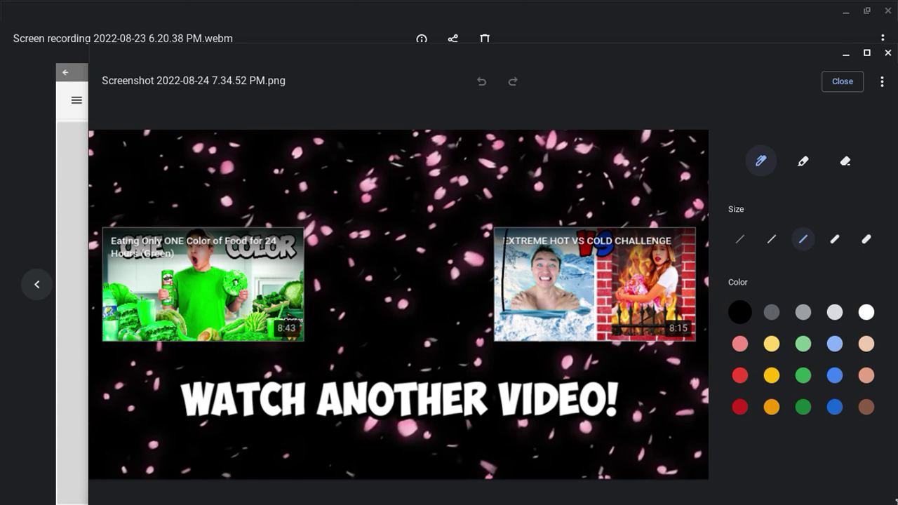
key("Escape")
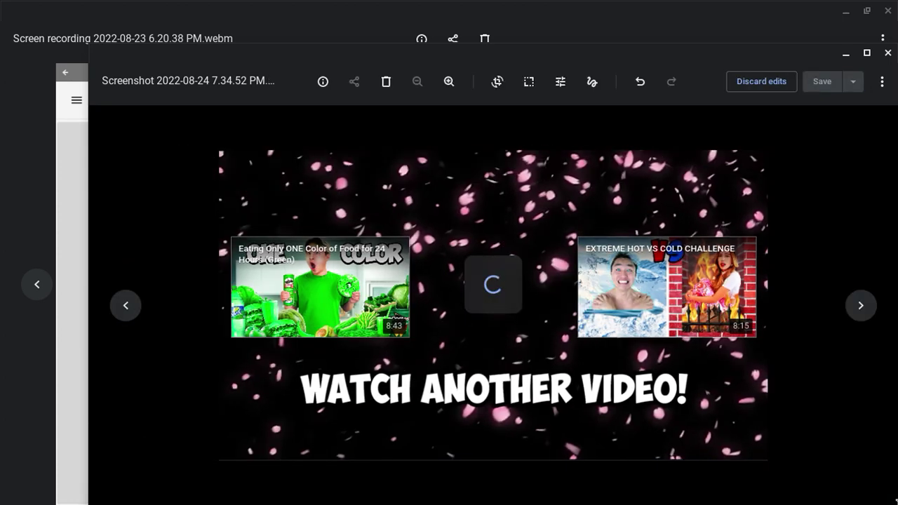
key("Escape")
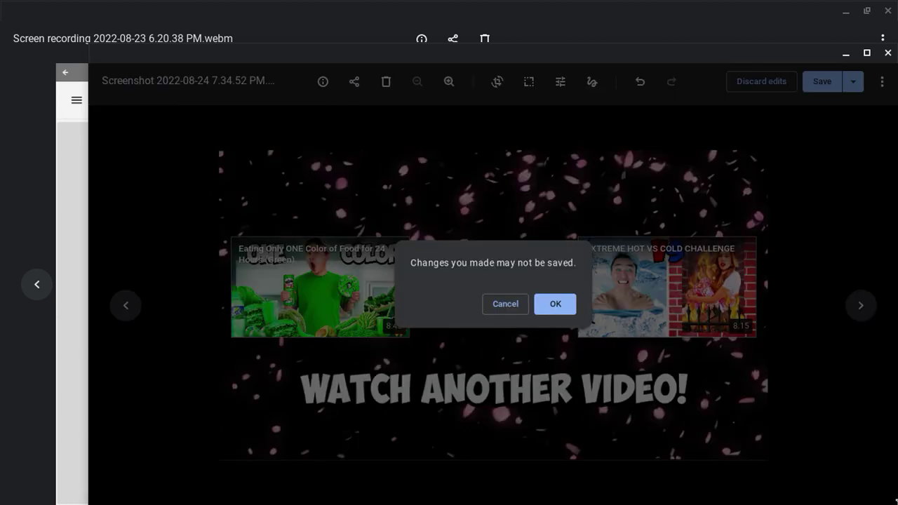
key("Escape")
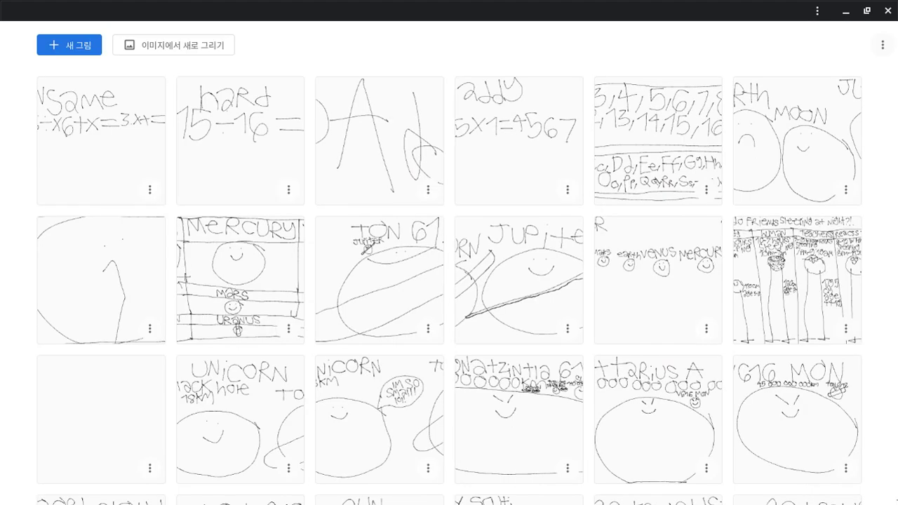
scroll(102, 280, "down", 3)
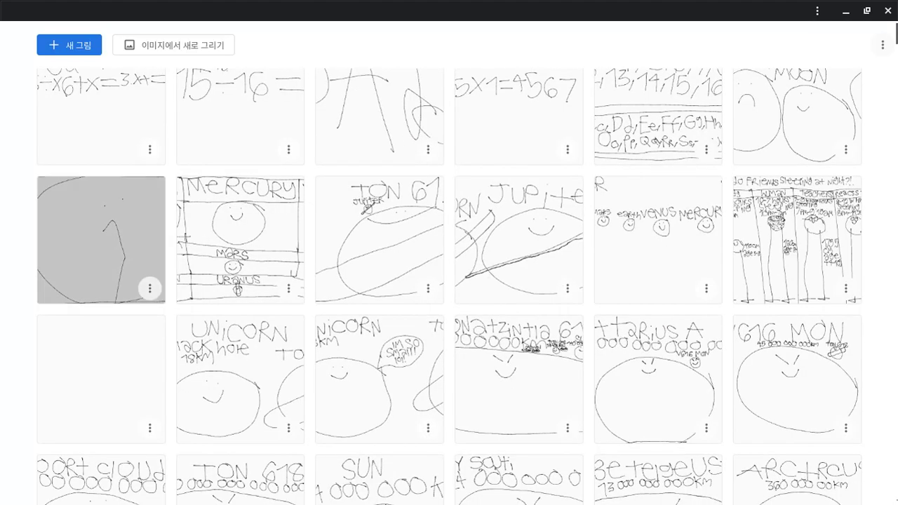
scroll(102, 281, "down", 5)
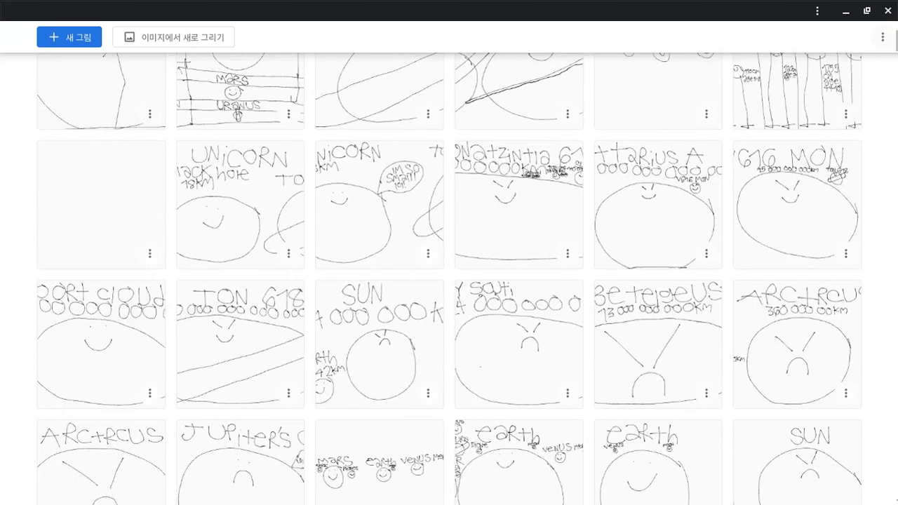
scroll(102, 281, "down", 4)
scroll(102, 281, "down", 3)
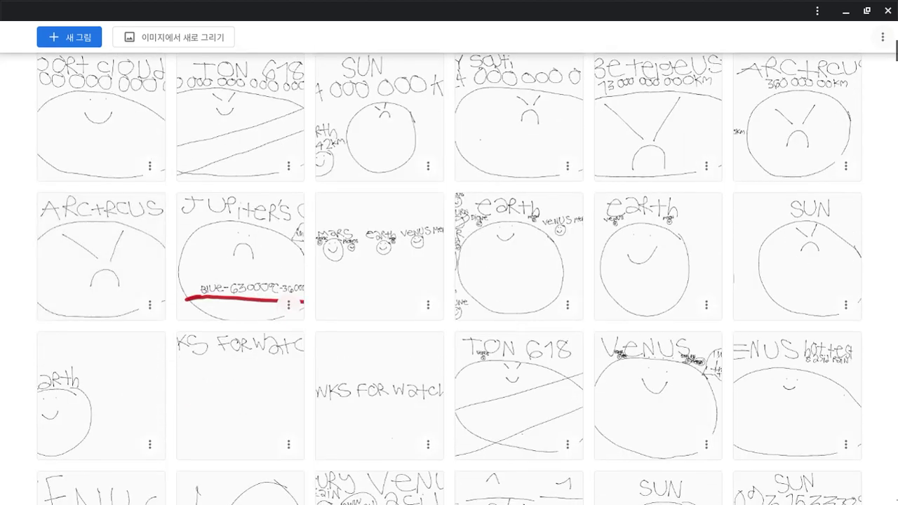
Step: Pick the 'THANKS FOR WATCHING!' thumbnail further down the Canvas gallery
left_click(224, 393)
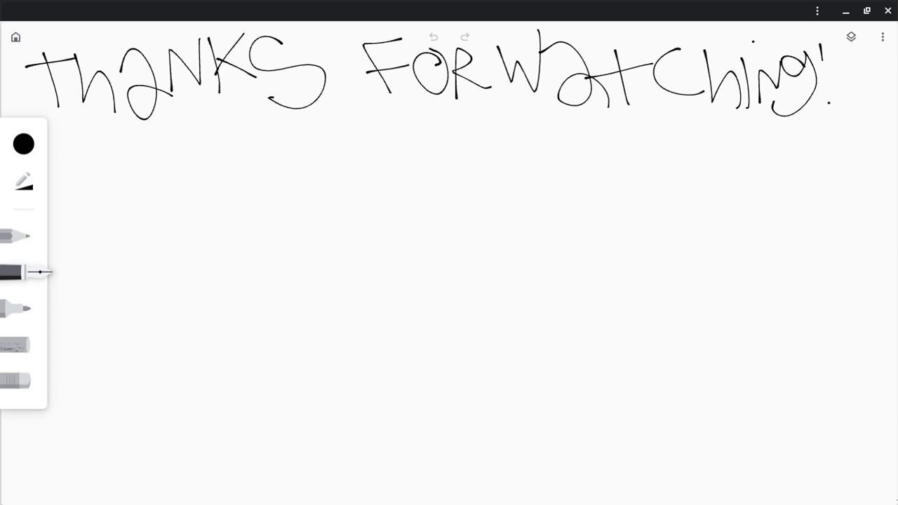